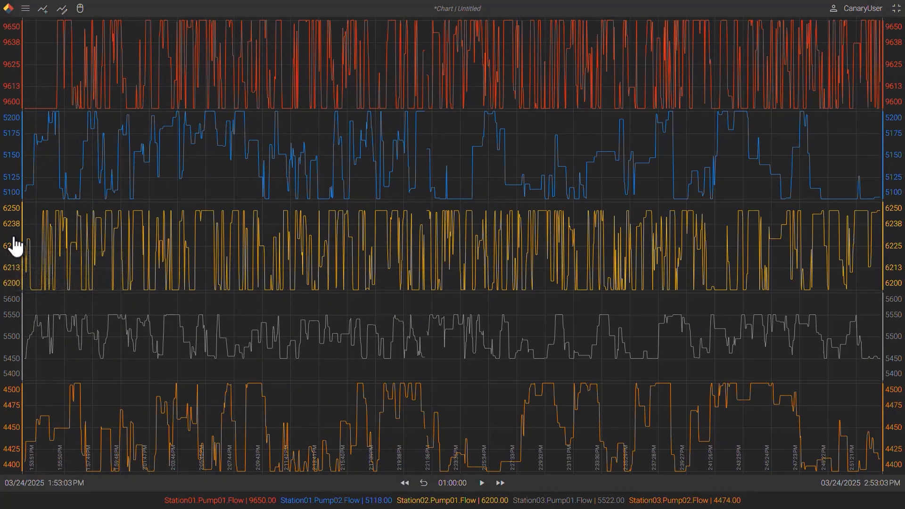
Step: Link the bands and scales of Station02.Pump01.Flow, Station01.Pump02.Flow and Station01.Pump01.Flow into one shared band, and unlink them again
click(16, 245)
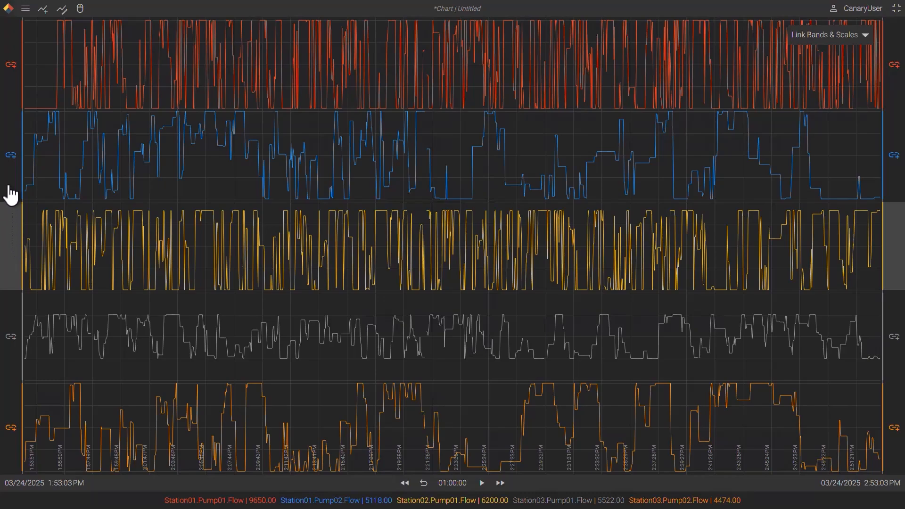
click(11, 157)
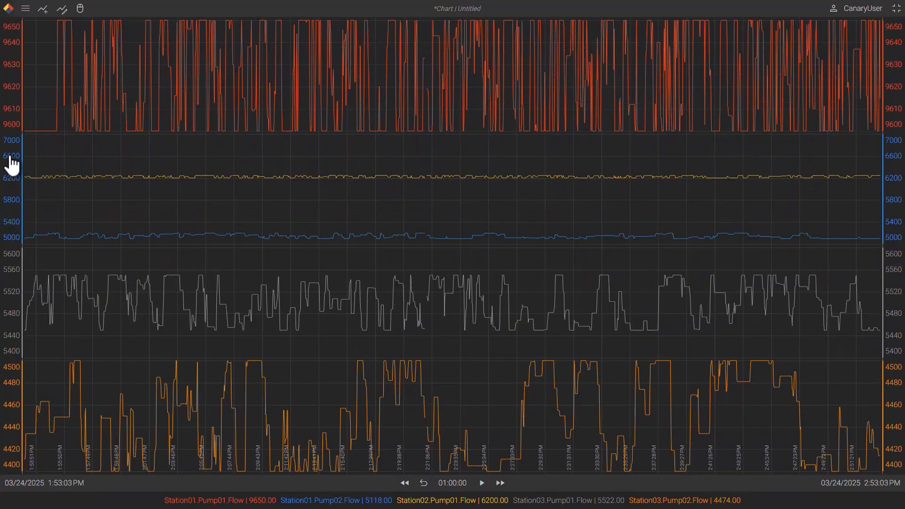
click(11, 163)
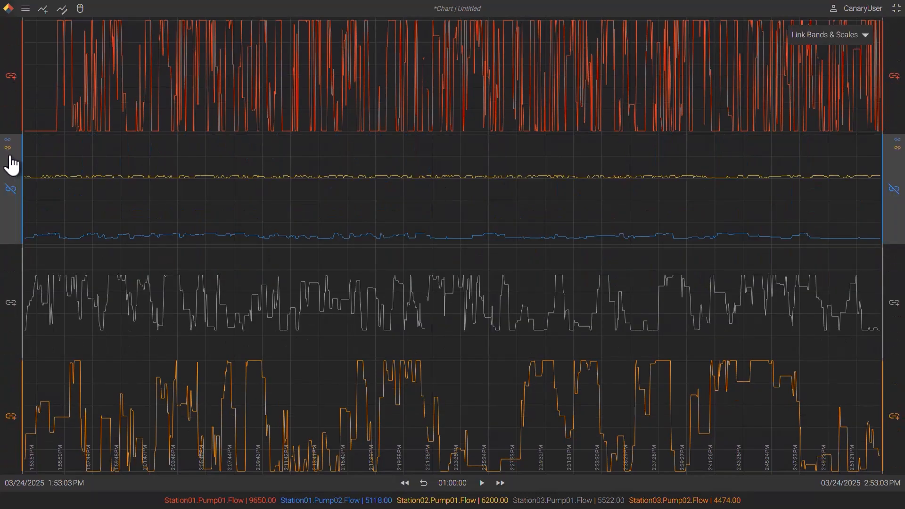
click(14, 76)
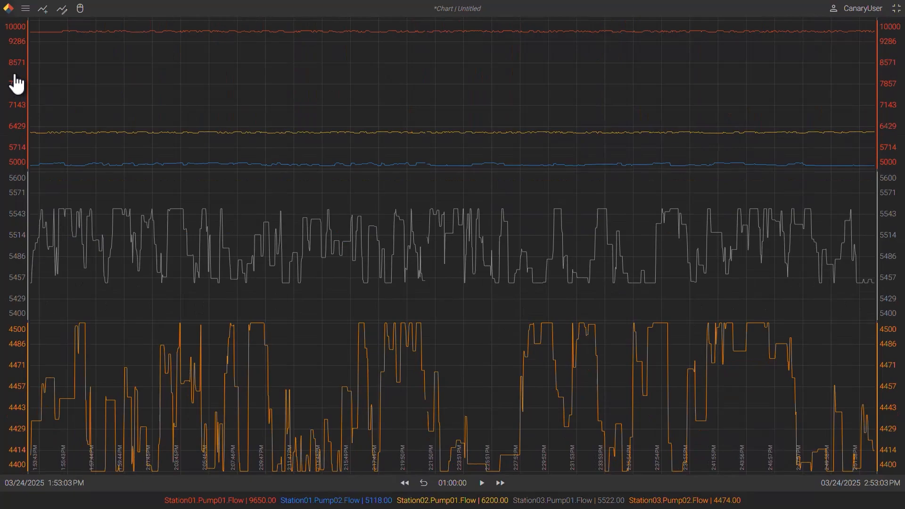
click(16, 84)
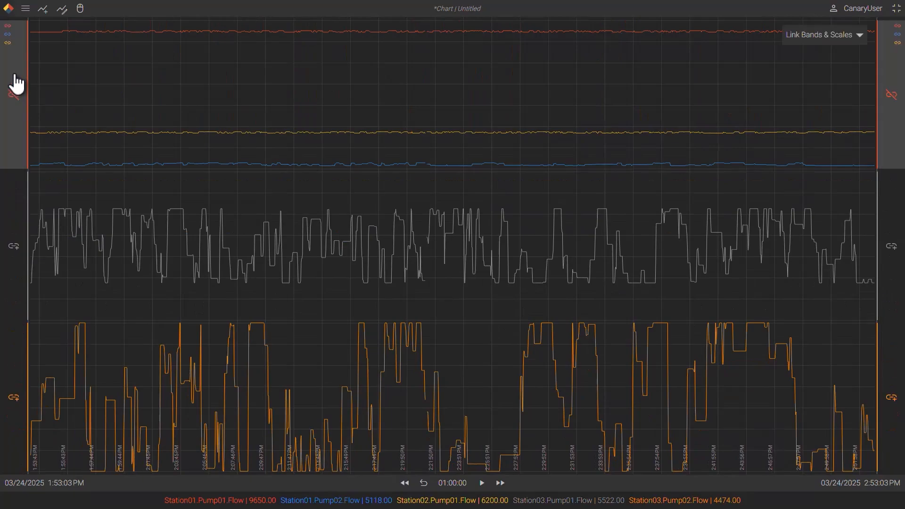
click(14, 96)
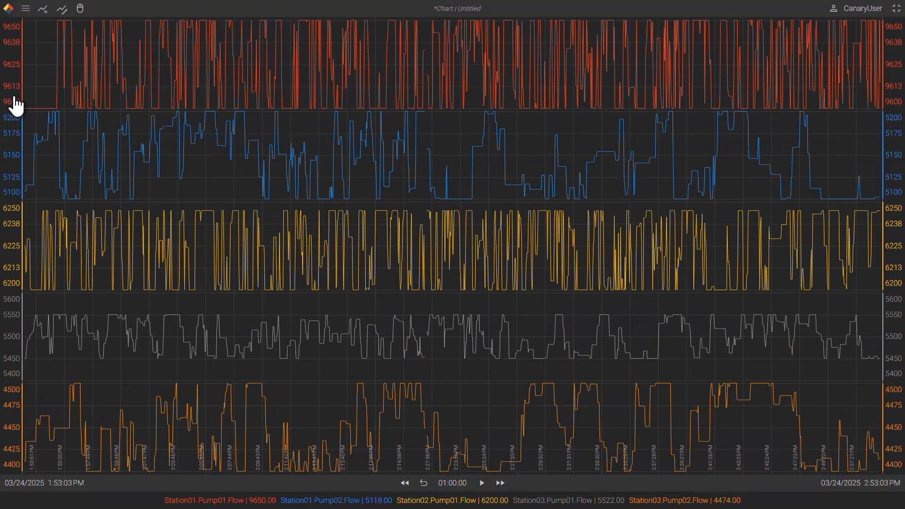
Step: Edit the scale of Station01.Pump01.Flow and try the Auto Min and Auto Max scale ranges
click(14, 84)
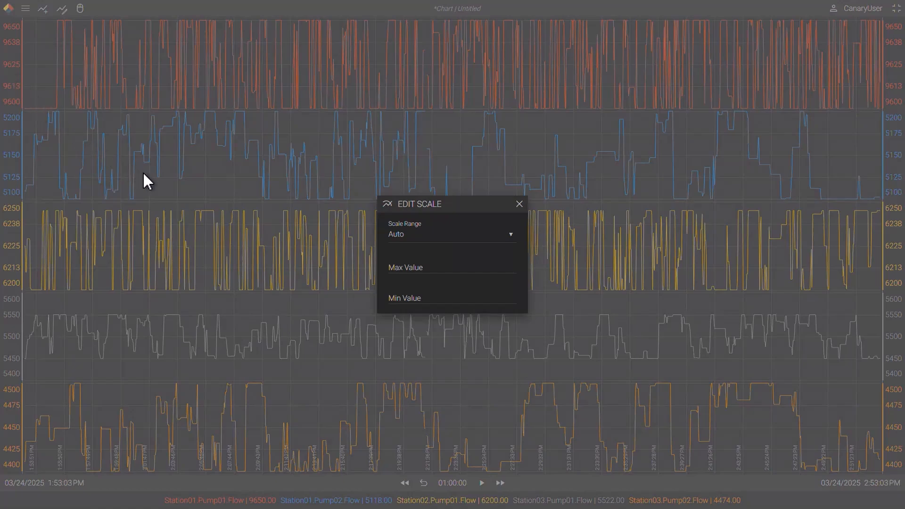
click(433, 238)
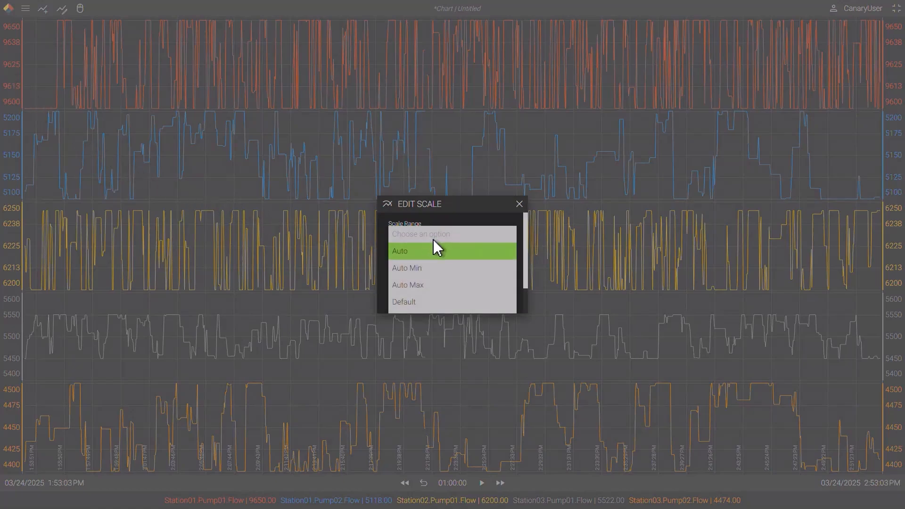
click(427, 270)
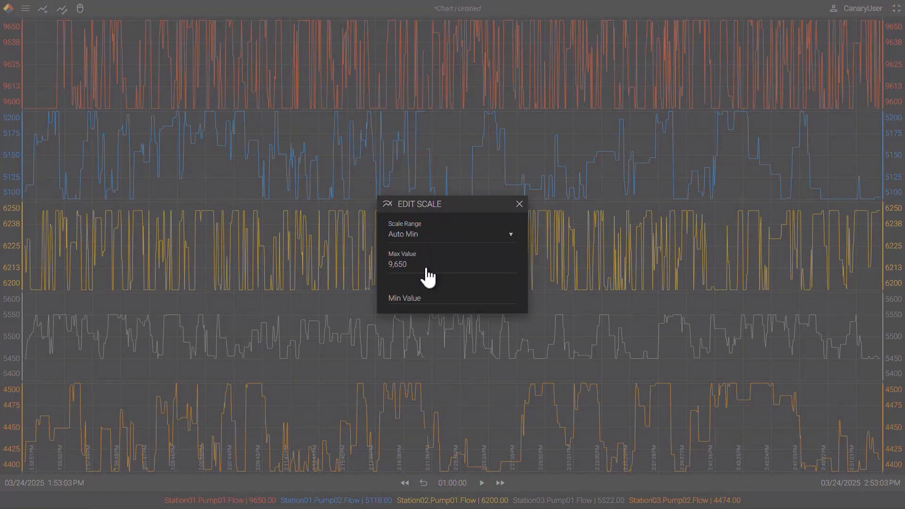
click(399, 265)
click(413, 299)
click(424, 234)
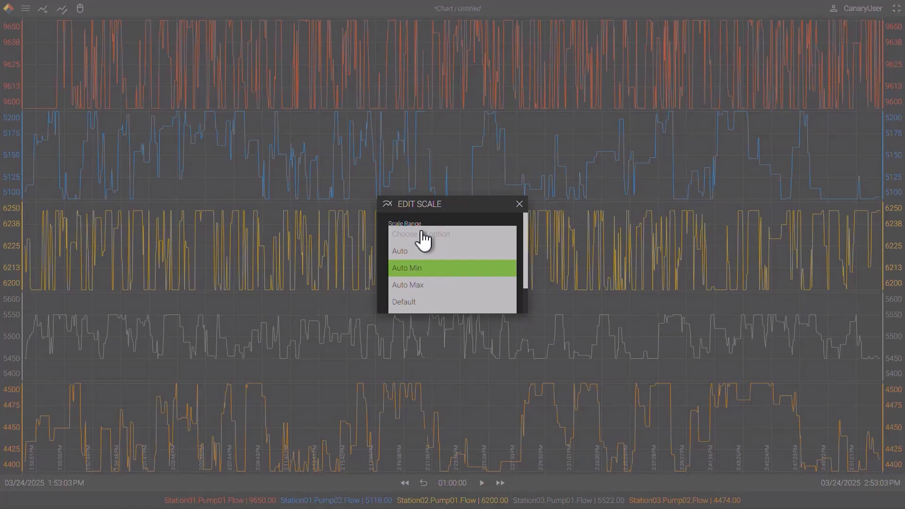
click(417, 291)
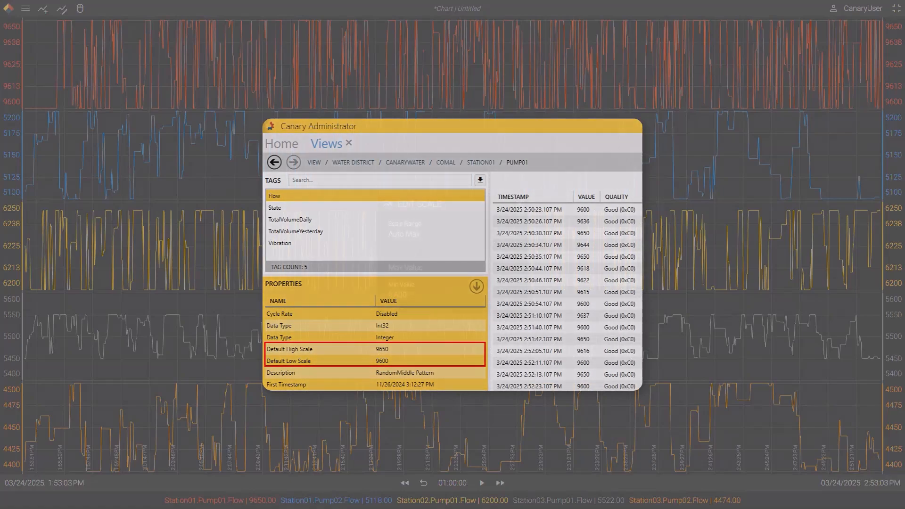
Step: Try the Default and Manual scale ranges for Station01.Pump01.Flow
click(422, 238)
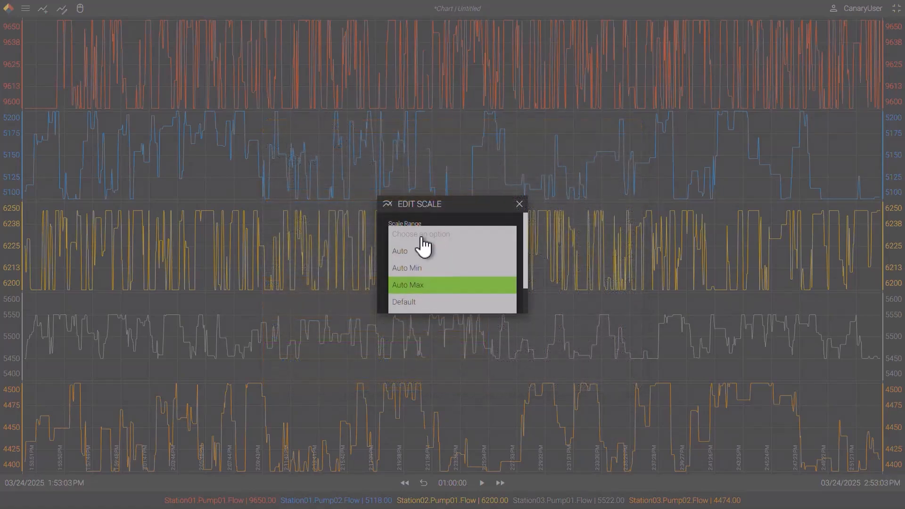
click(415, 307)
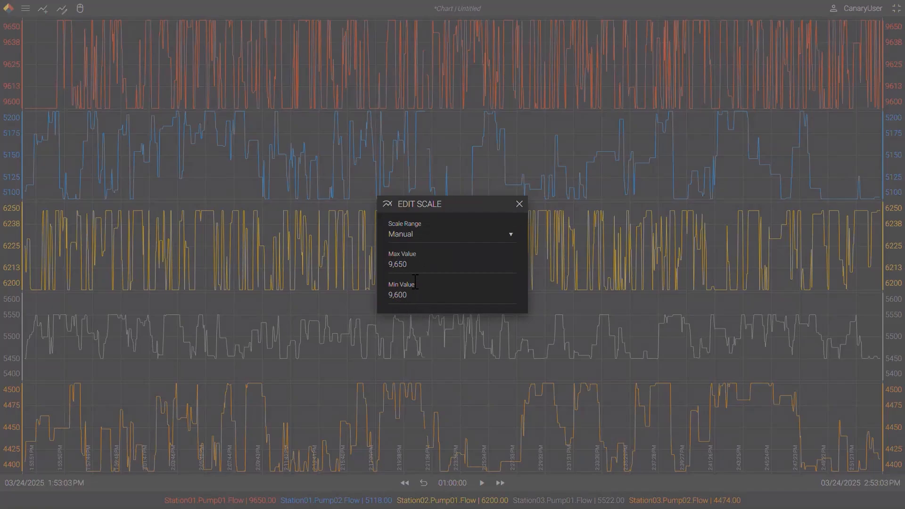
click(419, 235)
scroll(420, 287, down, 1)
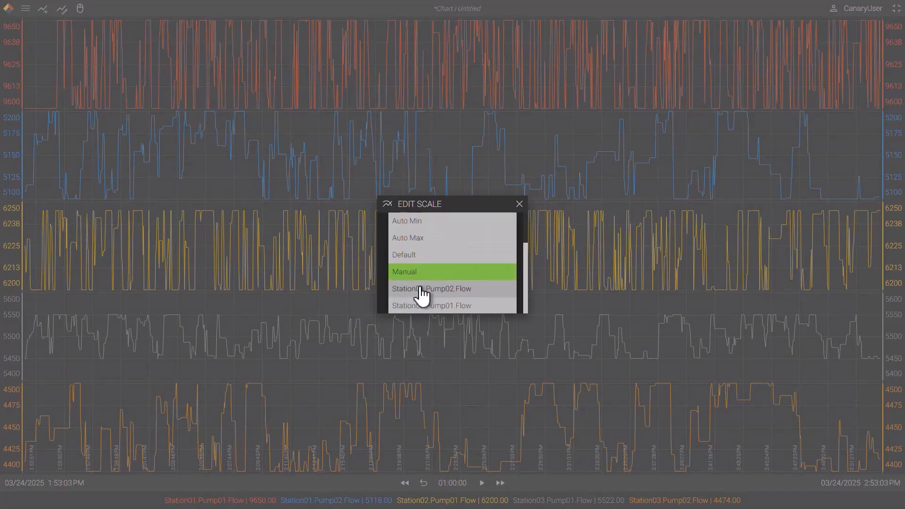
click(420, 272)
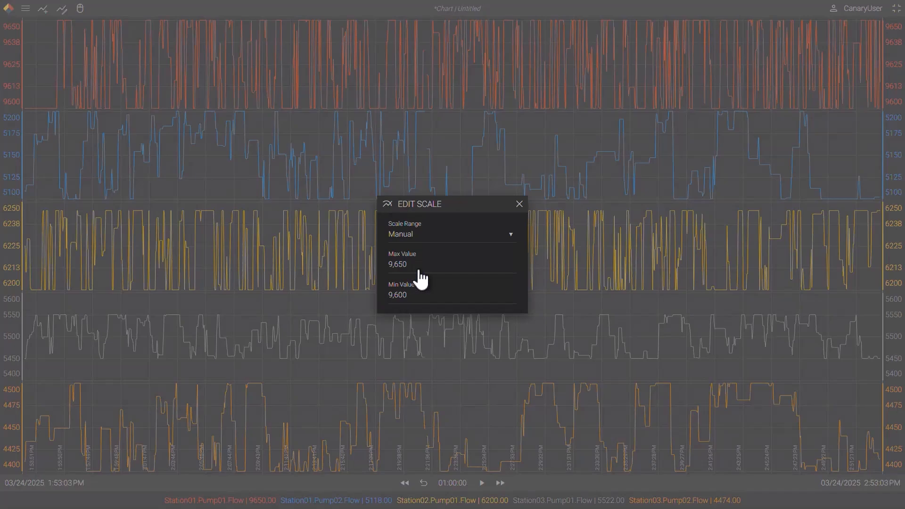
click(420, 294)
Step: Make Station01.Pump01.Flow share the scale range of Station02.Pump01.Flow
click(425, 234)
scroll(432, 271, down, 1)
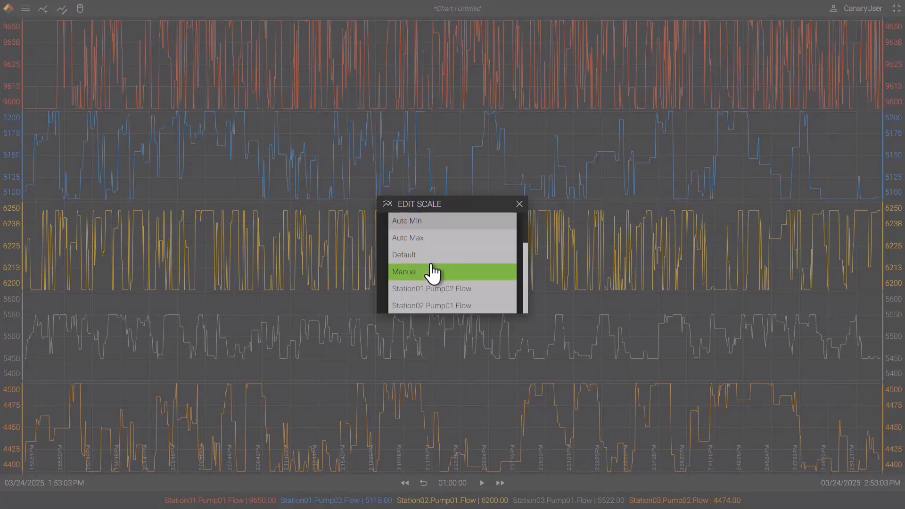
click(431, 306)
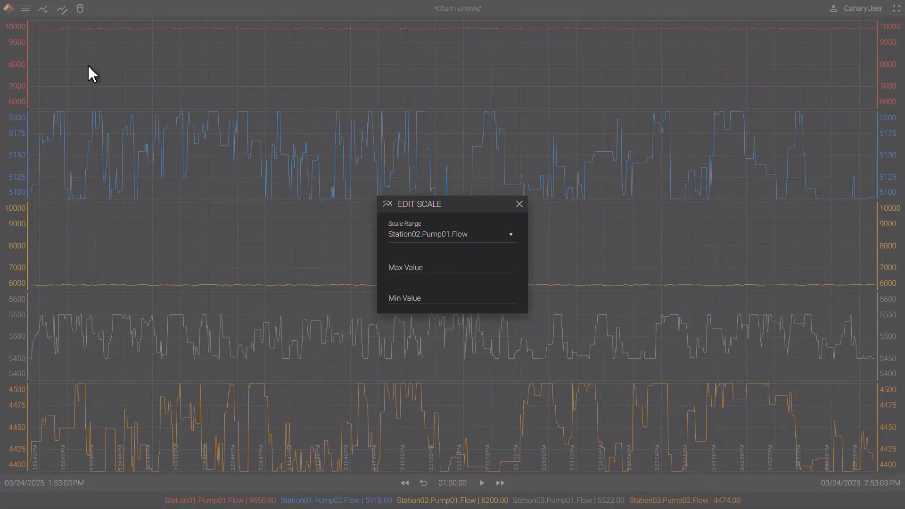
Step: Set the scale range of Station01.Pump01.Flow back to Auto and close the scale settings
click(395, 233)
click(404, 250)
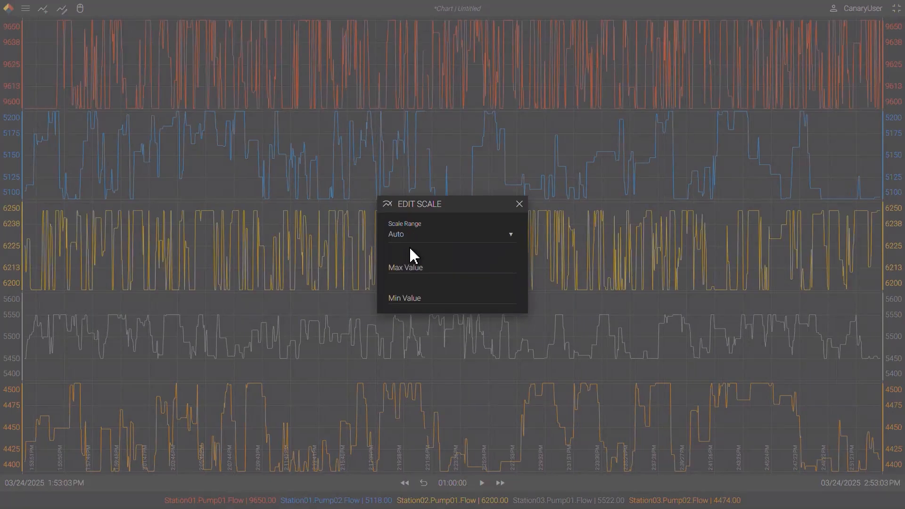
click(519, 204)
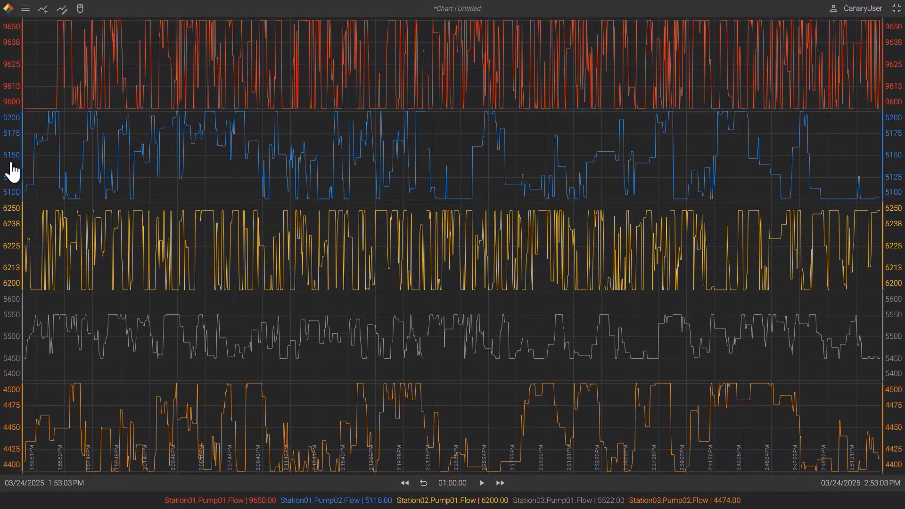
Step: Move the Station01.Pump02.Flow band below the Station02.Pump01.Flow band and extend the lower edges of both bands
drag(12, 170, 16, 283)
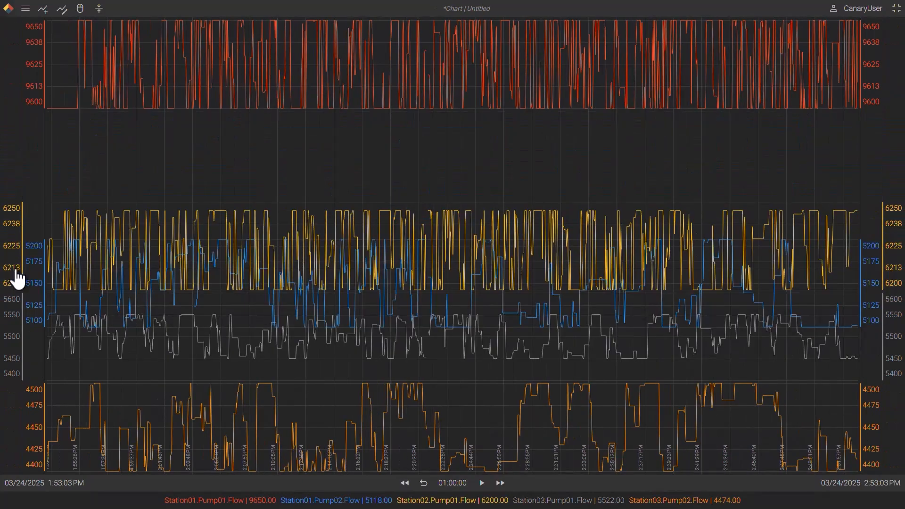
drag(15, 246, 17, 182)
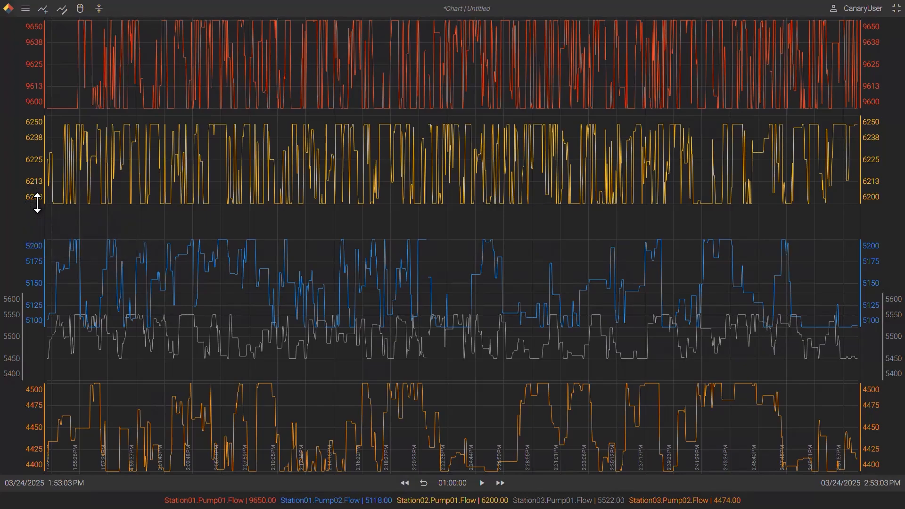
drag(37, 203, 36, 244)
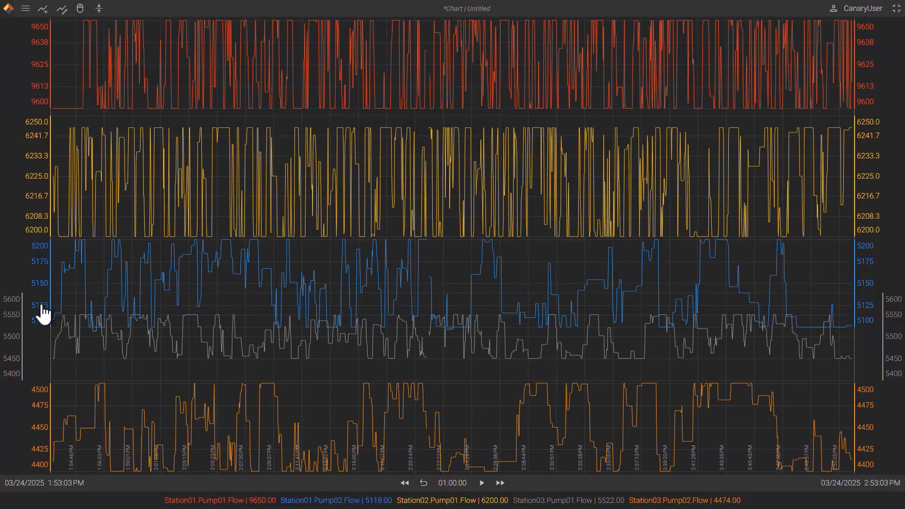
drag(44, 336, 37, 381)
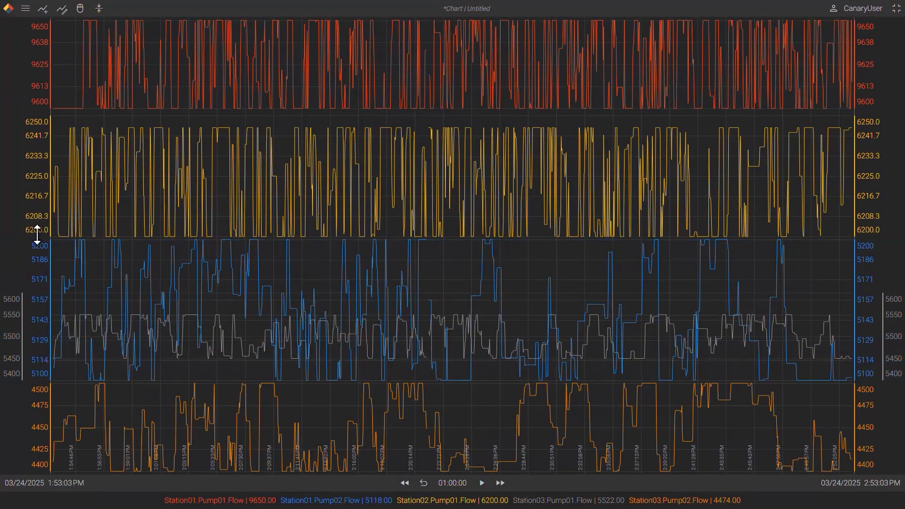
Step: Move the Station02.Pump01.Flow band down and back beneath the red band, and stretch the Station03.Pump01.Flow band upward
drag(40, 189, 38, 241)
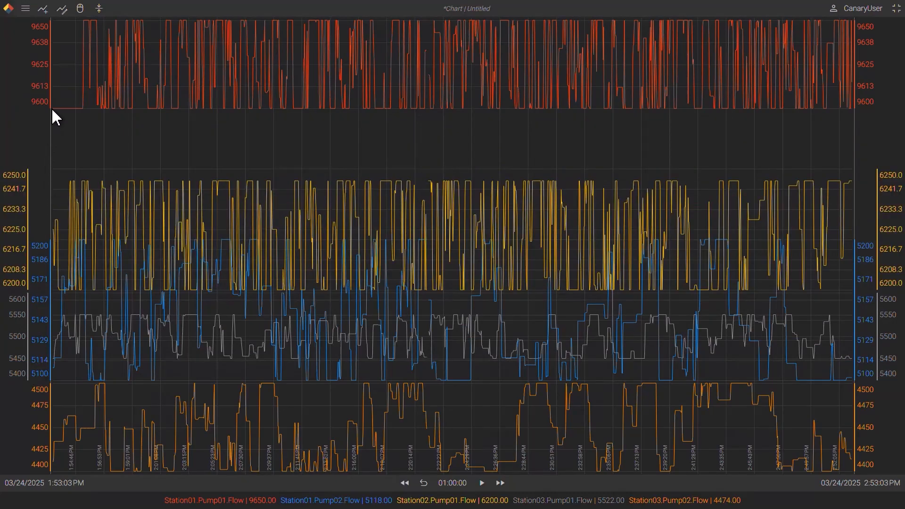
drag(13, 211, 30, 147)
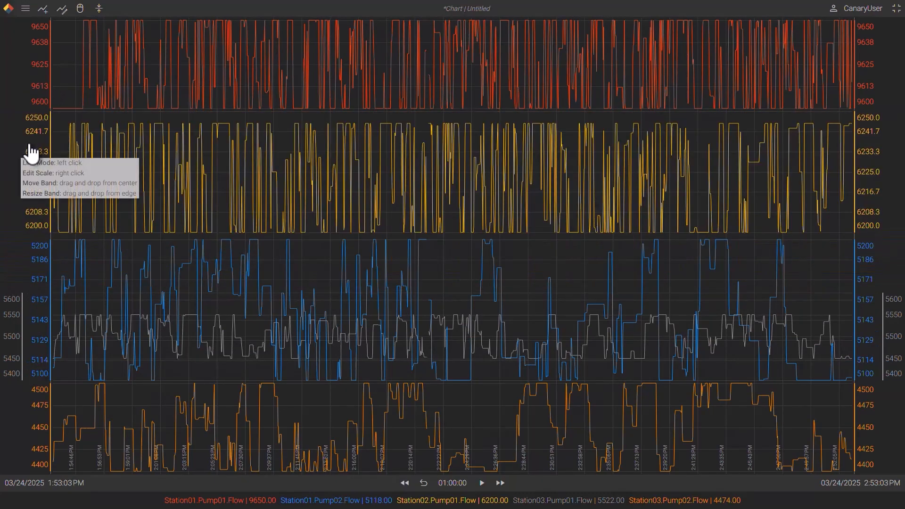
drag(16, 295, 17, 178)
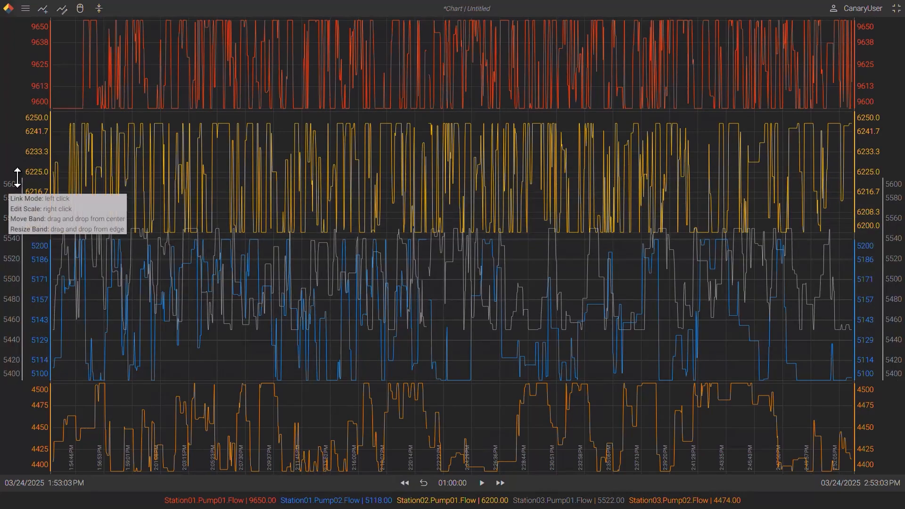
Step: Reset all trend bands to their automatic layout
click(100, 9)
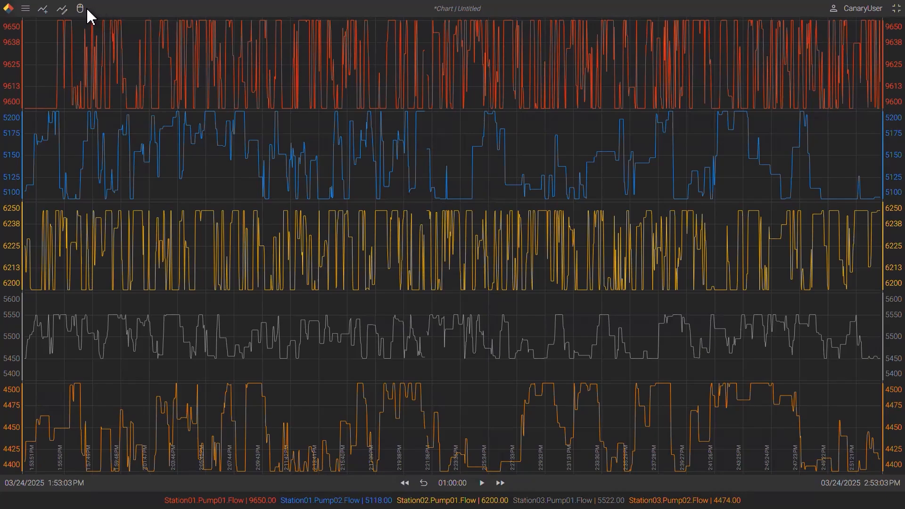
Step: Select all five trends for editing and choose Auto as their scale range
click(62, 9)
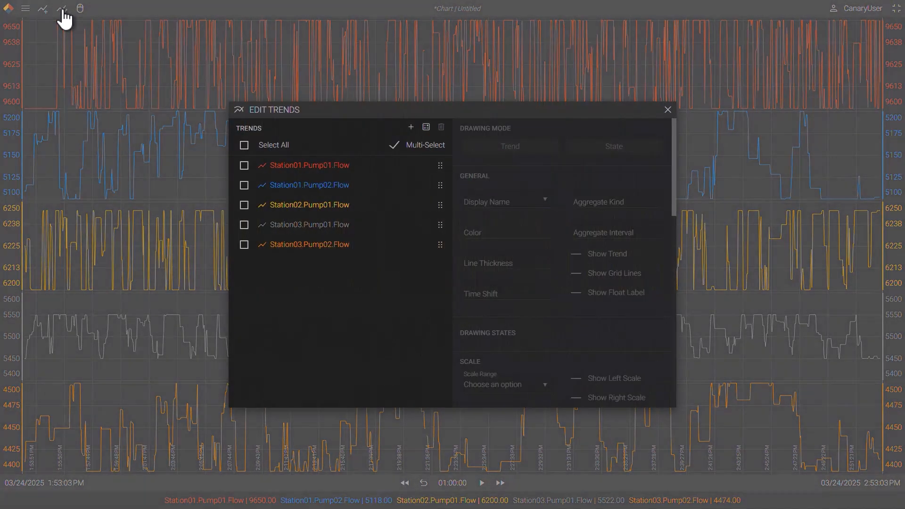
click(247, 146)
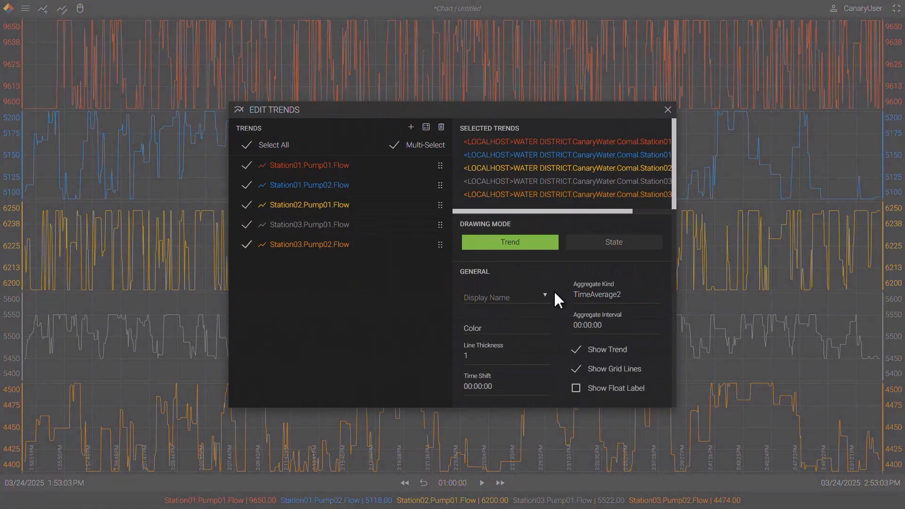
scroll(561, 299, down, 5)
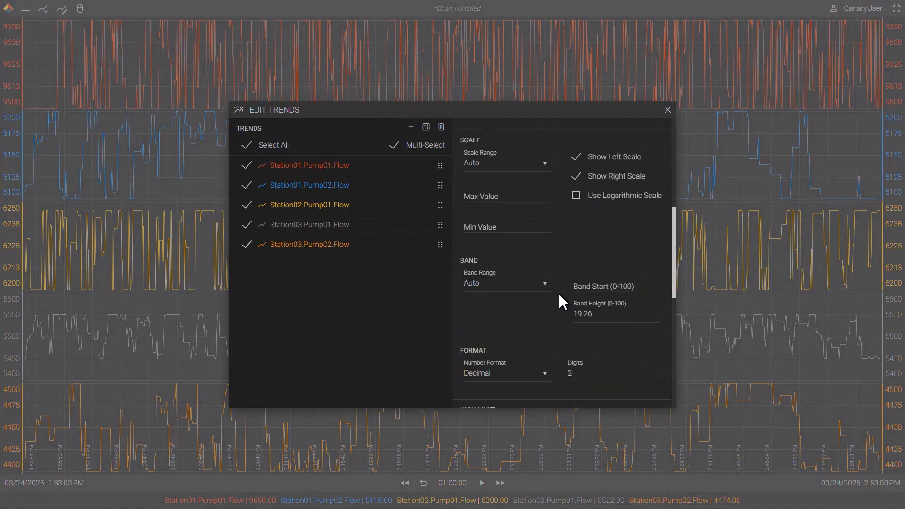
click(513, 171)
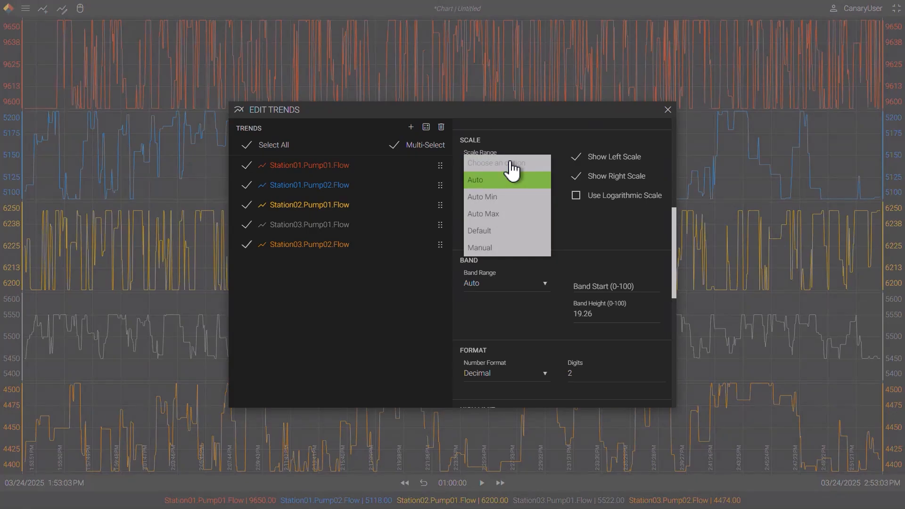
click(513, 180)
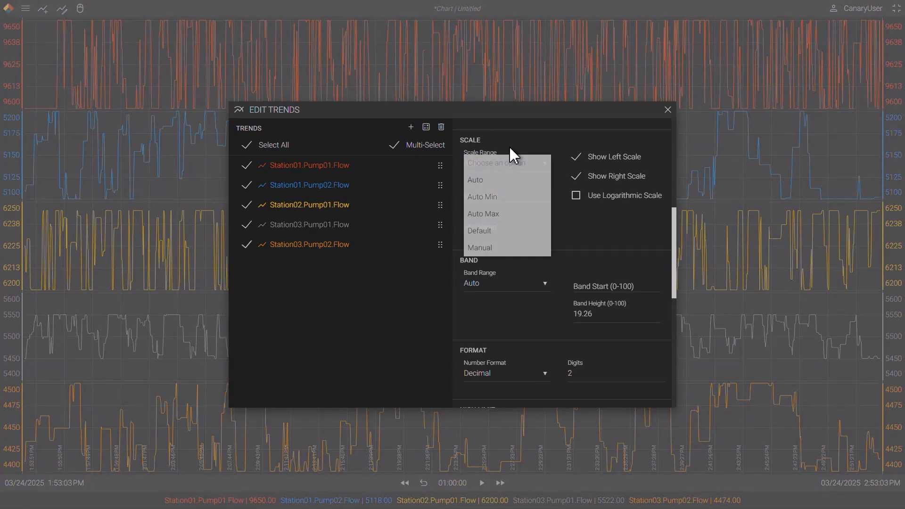
Step: Hide the right scale and show the left scale for all selected trends, with the logarithmic scale turned off
click(581, 159)
click(576, 176)
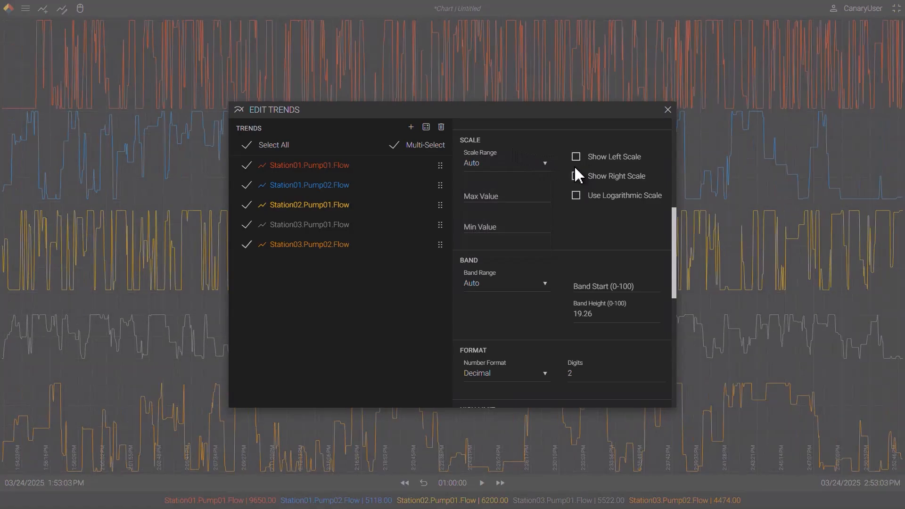
click(576, 164)
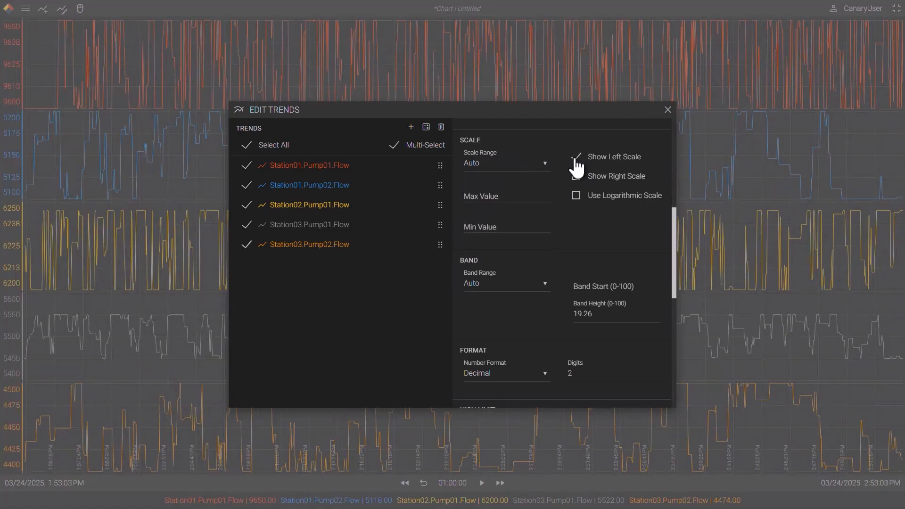
click(577, 201)
click(577, 200)
Step: Set the band range of all selected trends to Full and close the trend editor
click(497, 293)
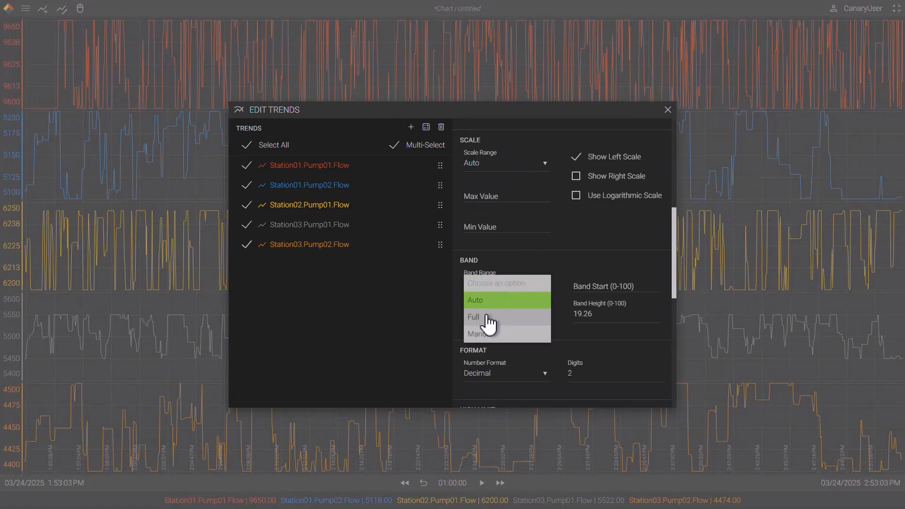
click(487, 317)
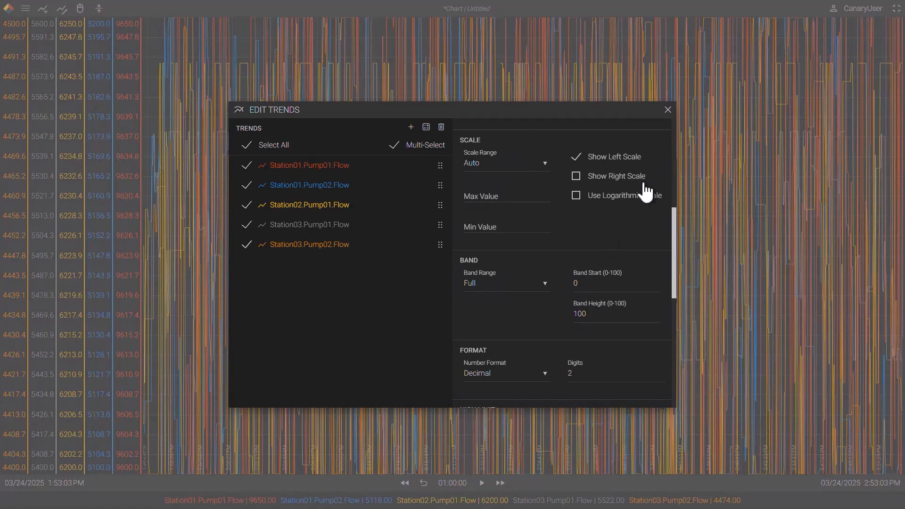
click(668, 112)
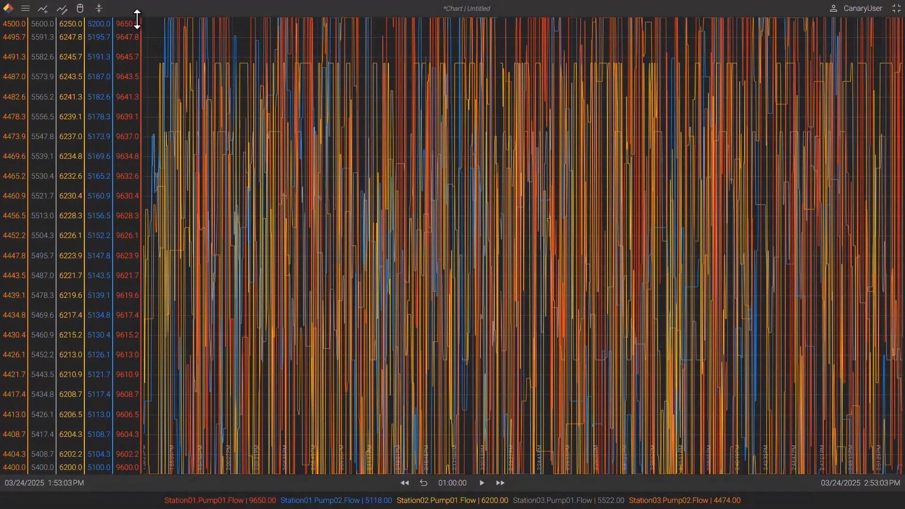
Step: Lower the upper edge of the full-height Station01.Pump01.Flow band by over a third of the chart, and reset all bands
drag(137, 21, 134, 196)
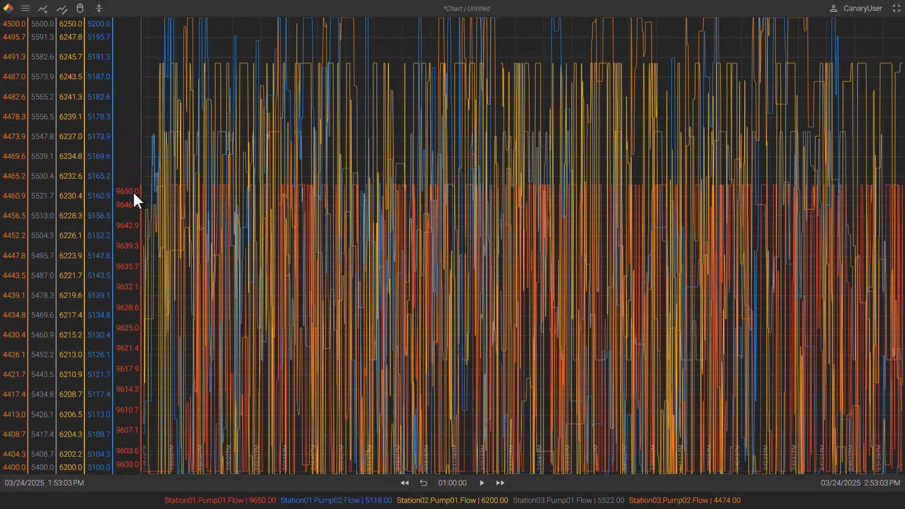
drag(96, 14, 96, 47)
click(98, 11)
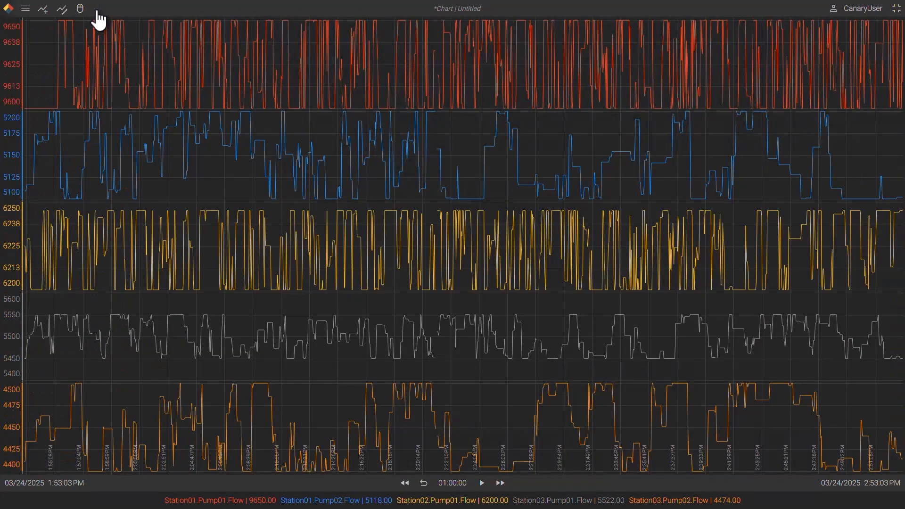